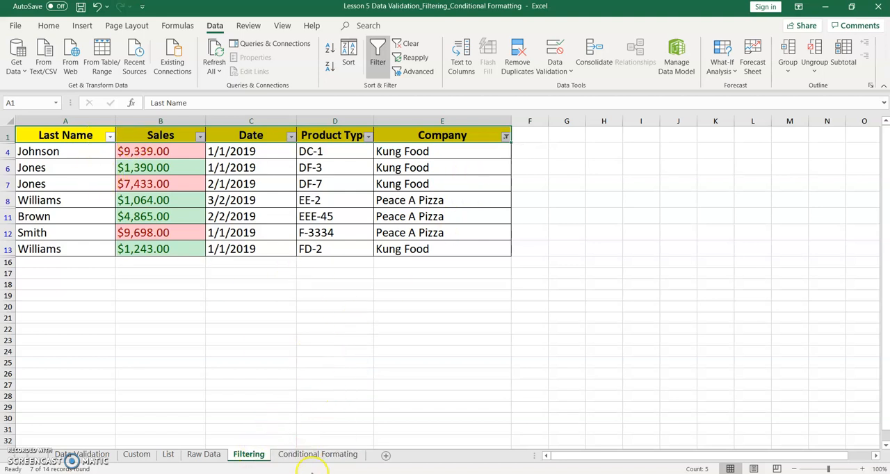
# - Open the Conditional Formating sheet and select the total price values in C2:C11
pyautogui.click(320, 455)
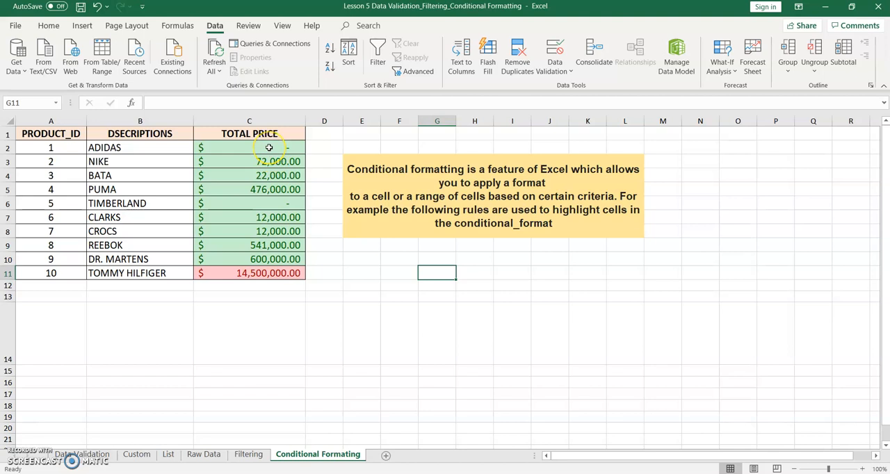
pyautogui.moveTo(269, 148); pyautogui.dragTo(264, 276)
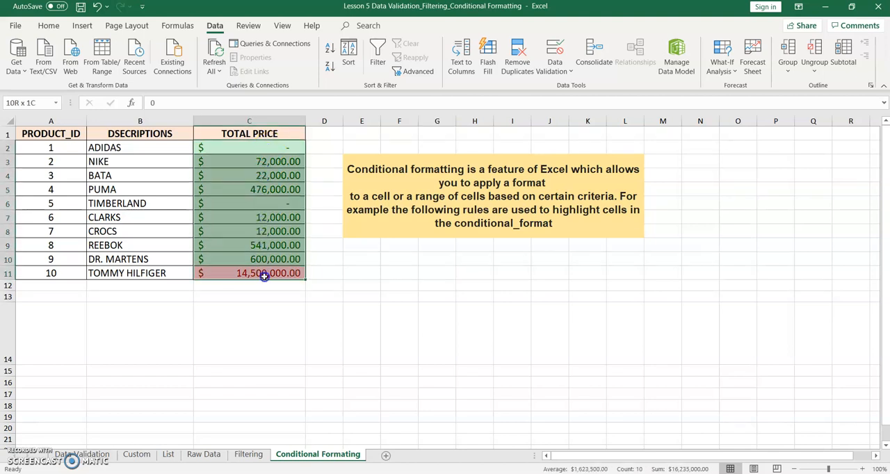
pyautogui.click(263, 147)
pyautogui.moveTo(263, 147); pyautogui.dragTo(257, 273)
pyautogui.click(555, 71)
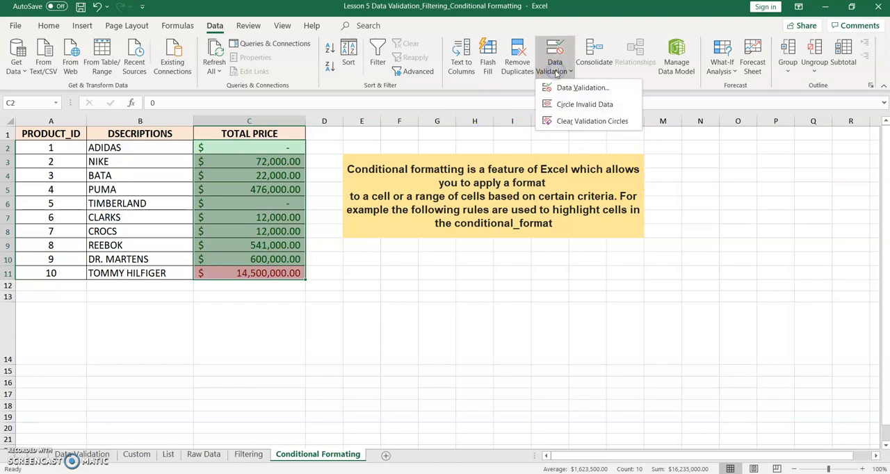
pyautogui.click(556, 70)
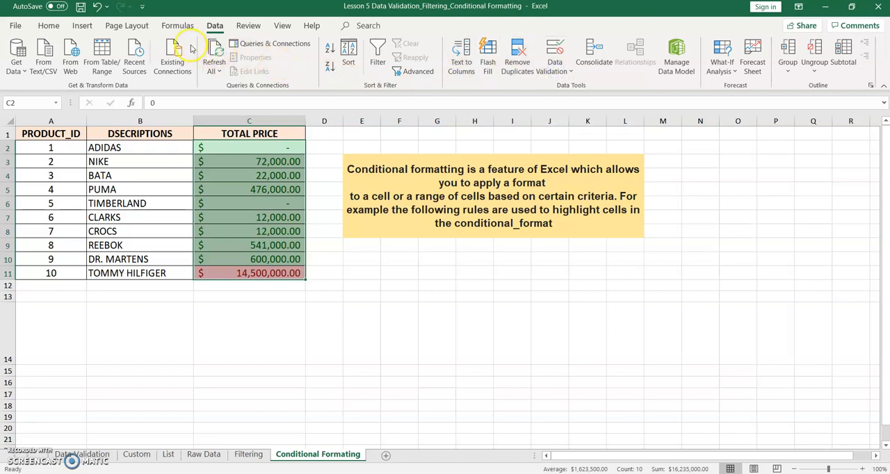
# - Add a Greater Than highlight rule to C2:C11 for values above $7,250,000.00 with Light Red Fill with Dark Red Text
pyautogui.click(48, 25)
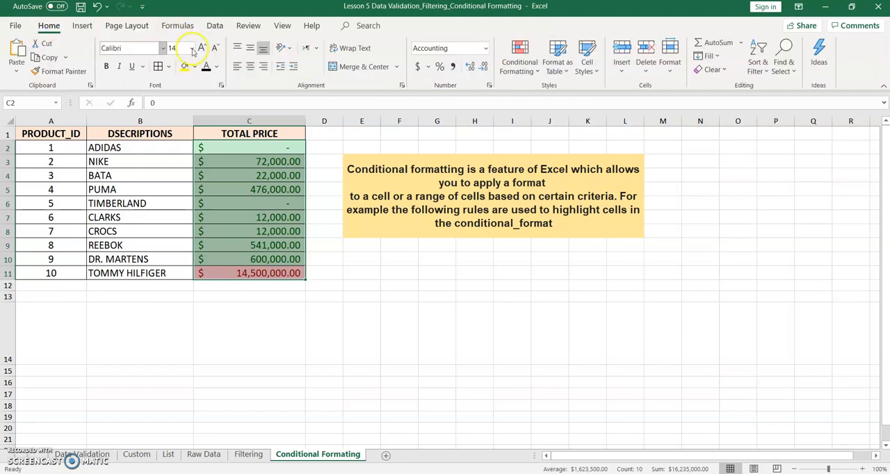
pyautogui.click(523, 77)
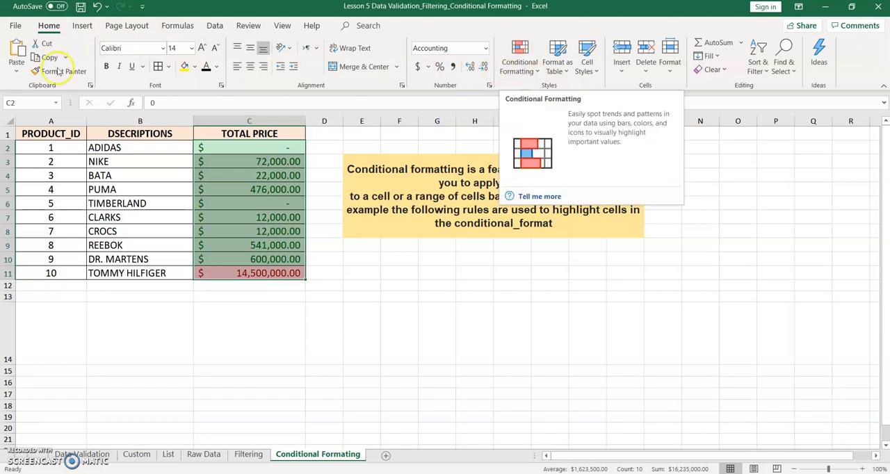
pyautogui.click(519, 75)
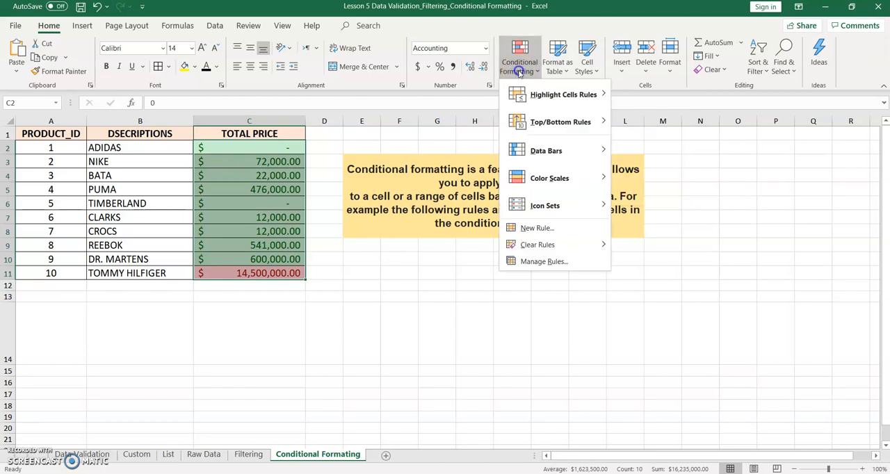
pyautogui.moveTo(547, 103)
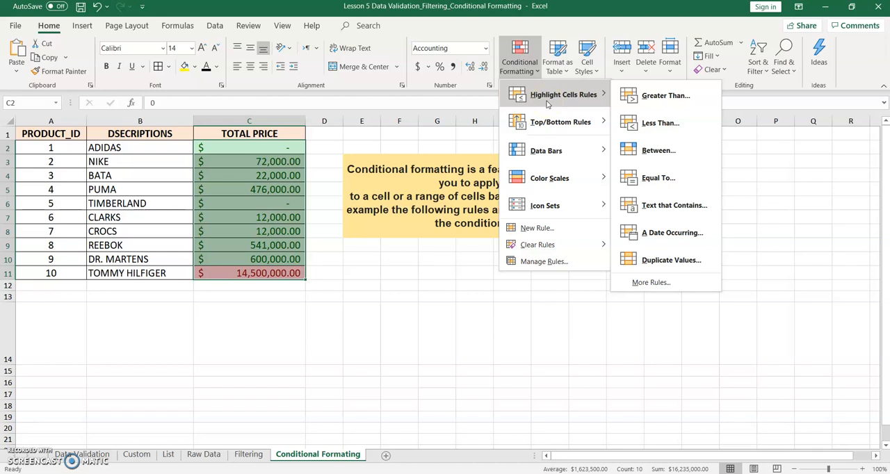
pyautogui.click(665, 106)
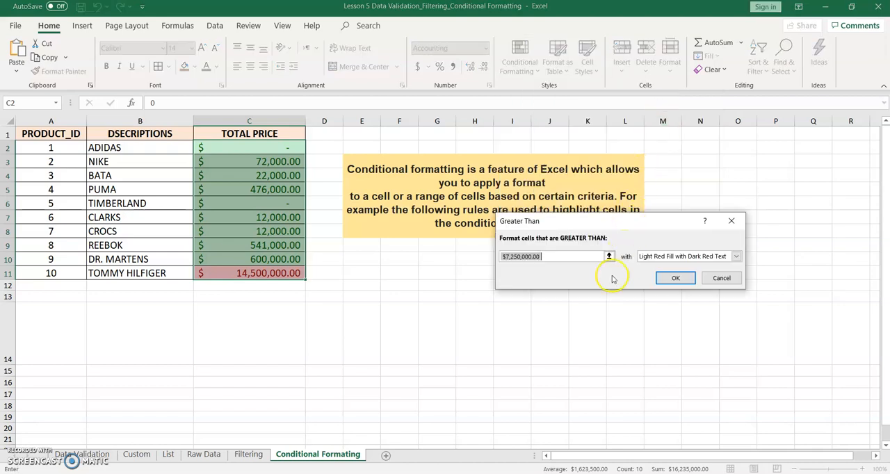
pyautogui.click(740, 258)
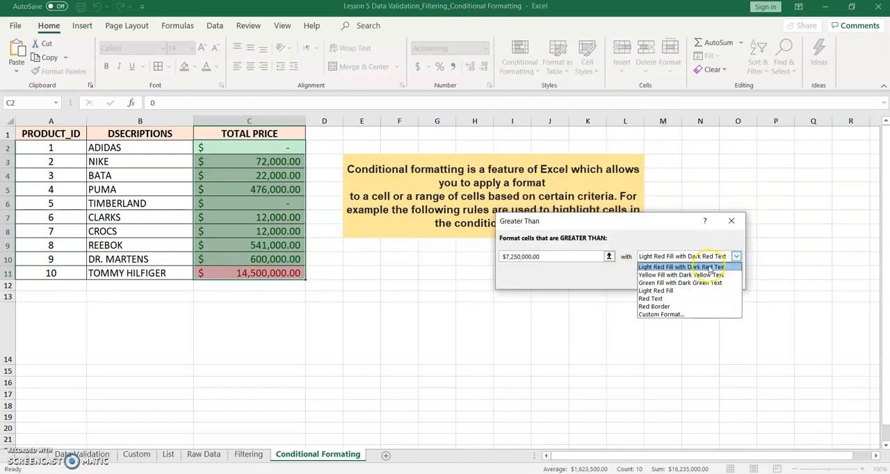
pyautogui.click(681, 267)
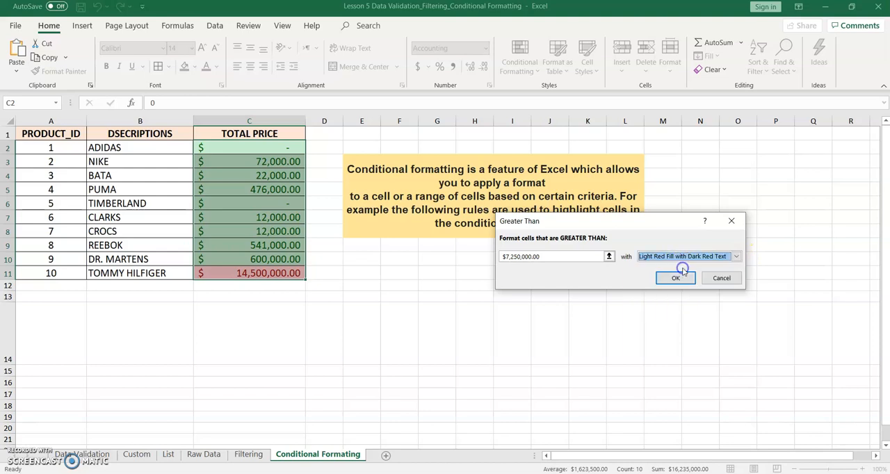
pyautogui.click(677, 278)
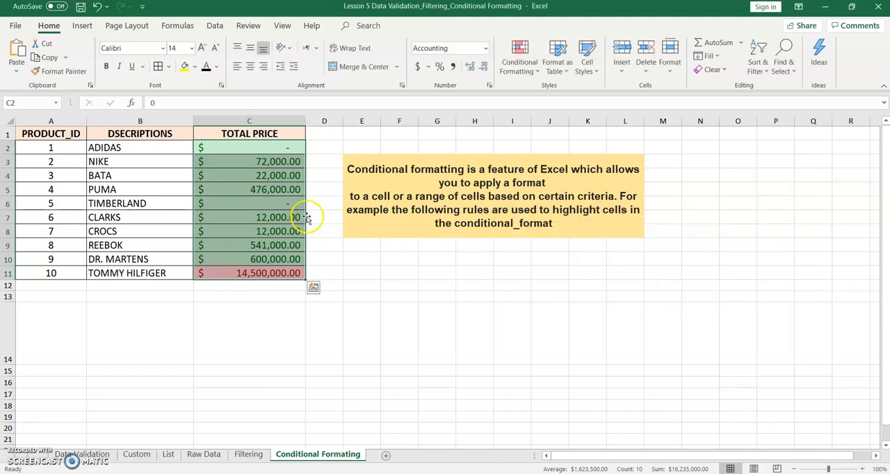
pyautogui.click(328, 161)
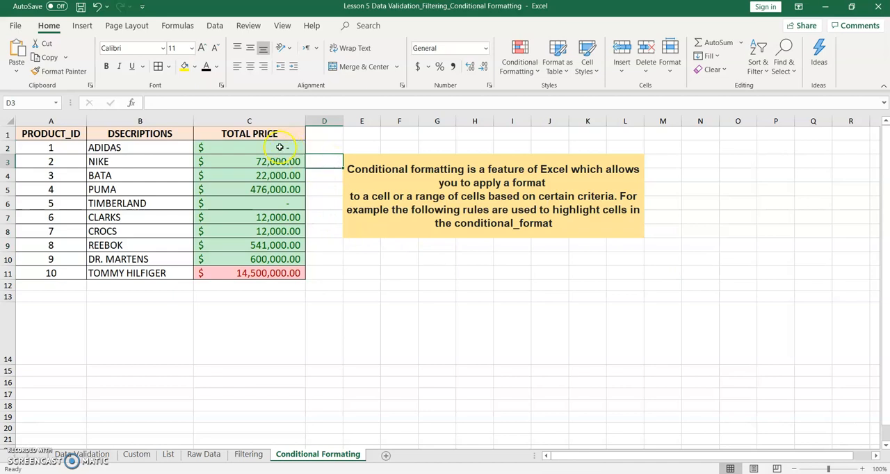
# - Set up a Between highlight rule for the total prices in C2:C11 with limits 10000 and 30000
pyautogui.moveTo(278, 149); pyautogui.dragTo(276, 275)
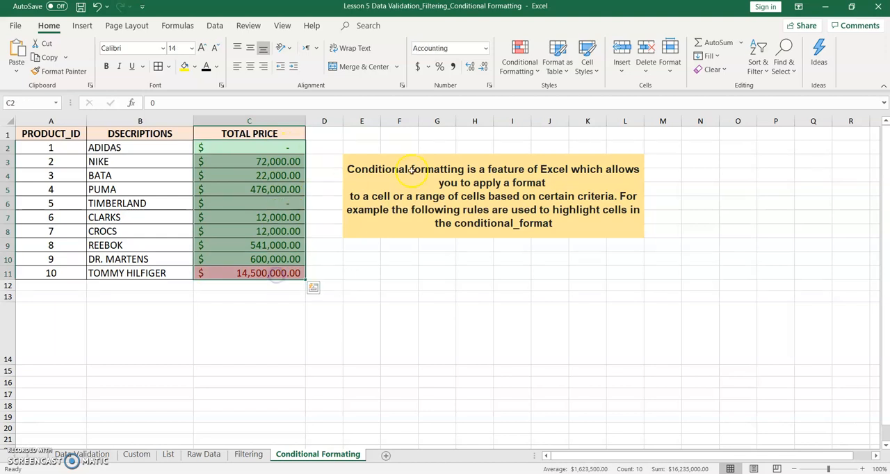
pyautogui.click(523, 70)
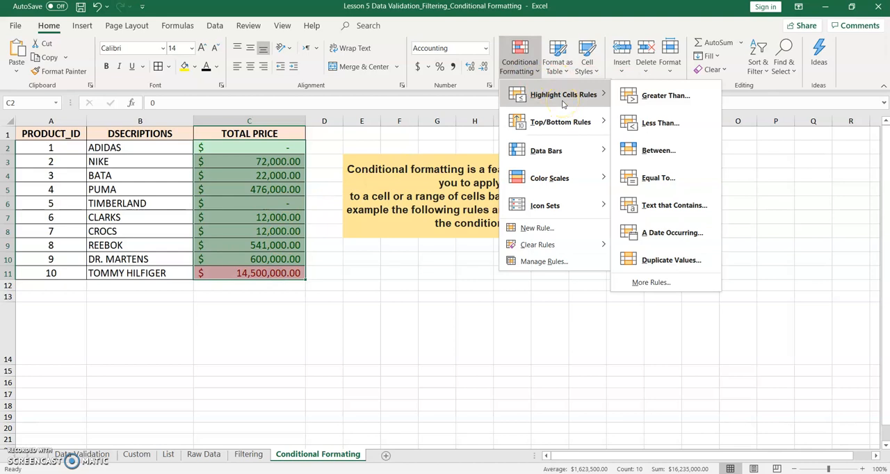
pyautogui.click(660, 154)
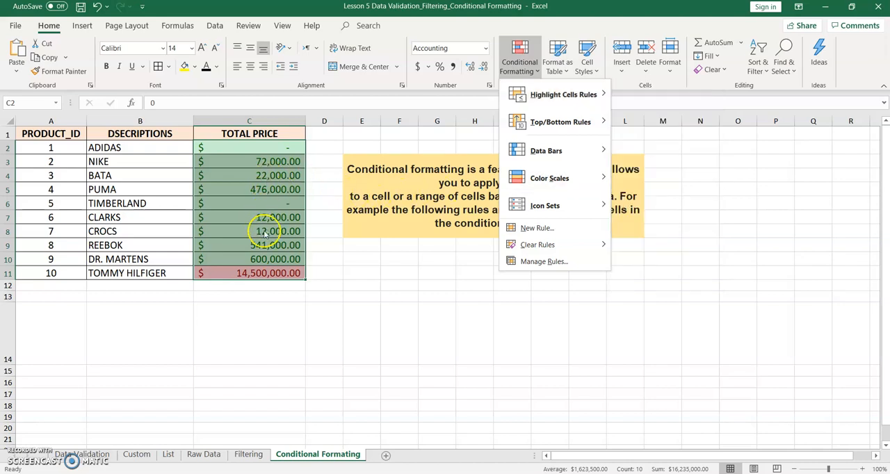
pyautogui.moveTo(583, 101)
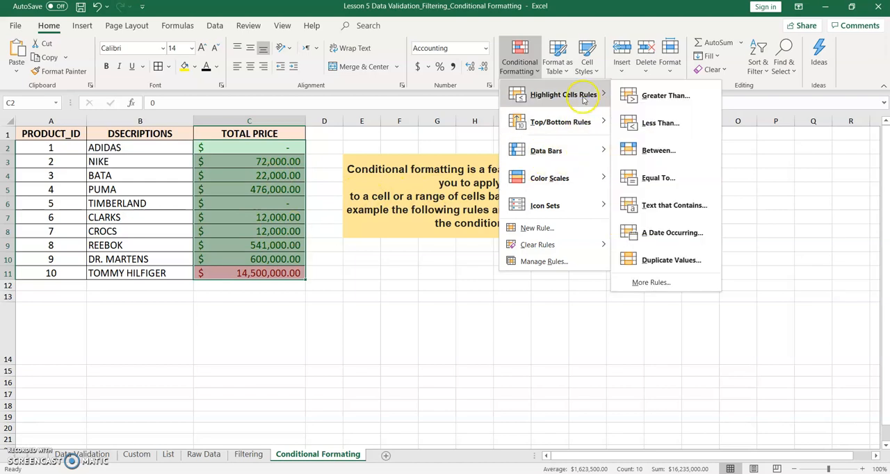
pyautogui.click(660, 148)
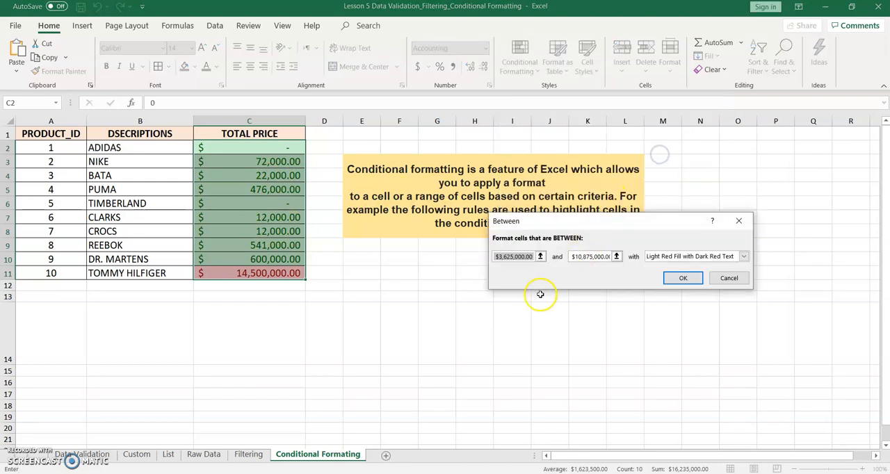
pyautogui.click(541, 257)
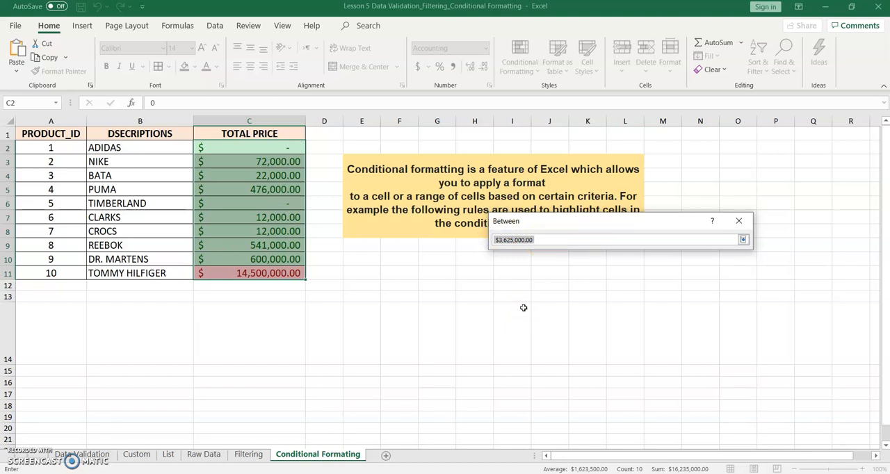
pyautogui.write('10000')
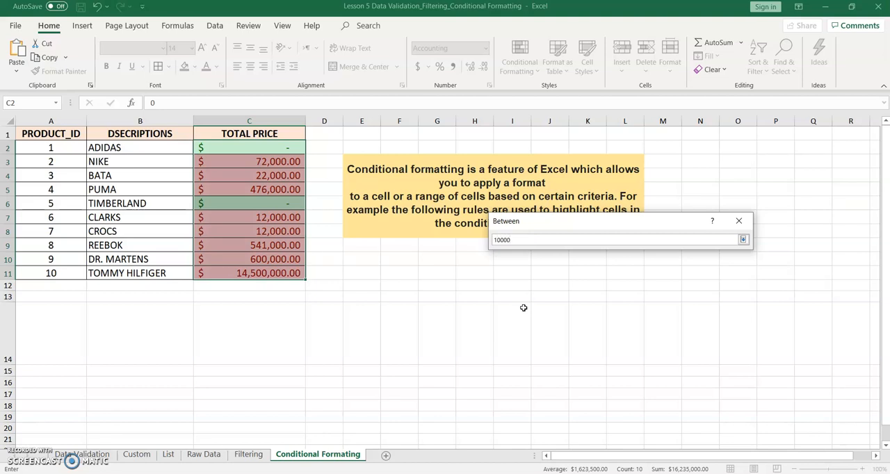
pyautogui.click(743, 239)
pyautogui.click(617, 256)
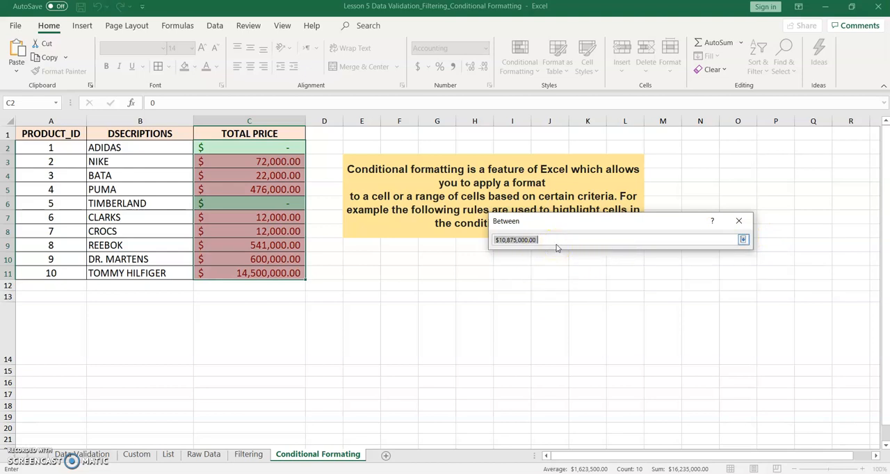
pyautogui.write('30000')
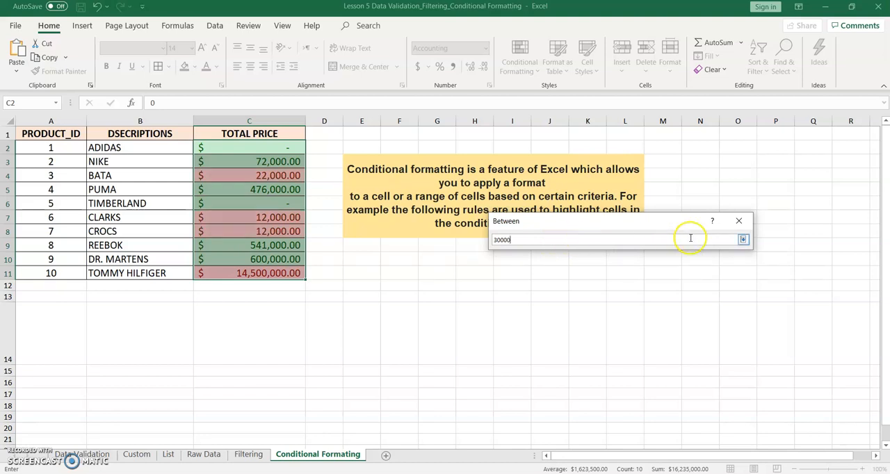
pyautogui.click(744, 239)
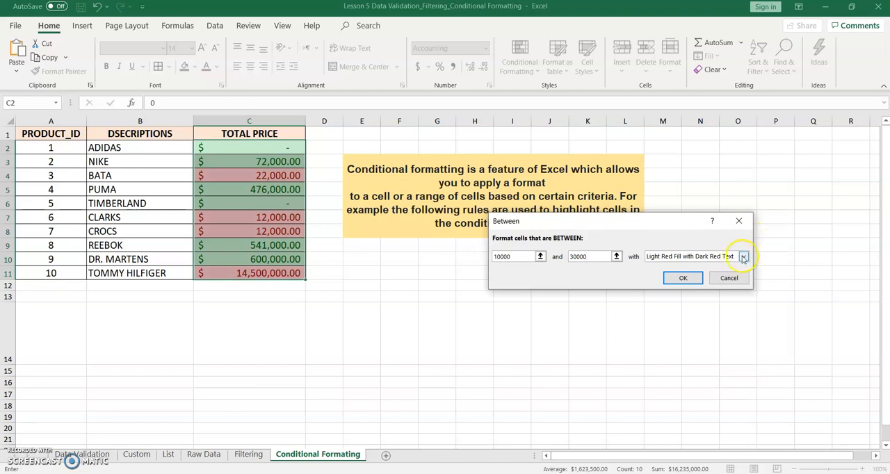
# - Format the matching cells with Yellow Fill with Dark Yellow Text and apply the Between rule
pyautogui.click(743, 257)
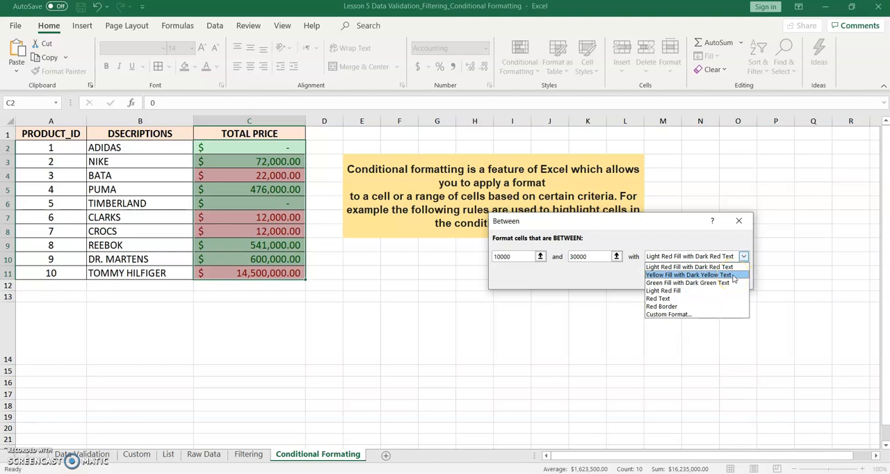
pyautogui.click(733, 276)
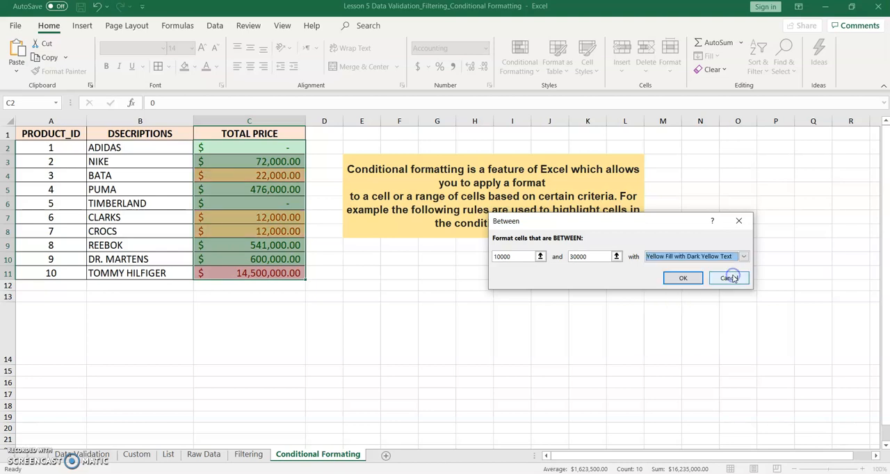
pyautogui.click(685, 279)
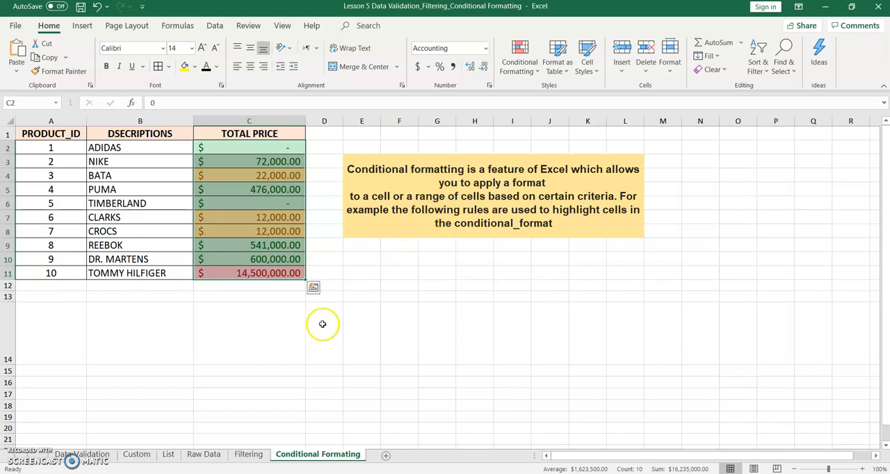
# - Examine the validation types offered for cell J6 on the Data Validation sheet, and view the Custom and List sheets
pyautogui.click(83, 454)
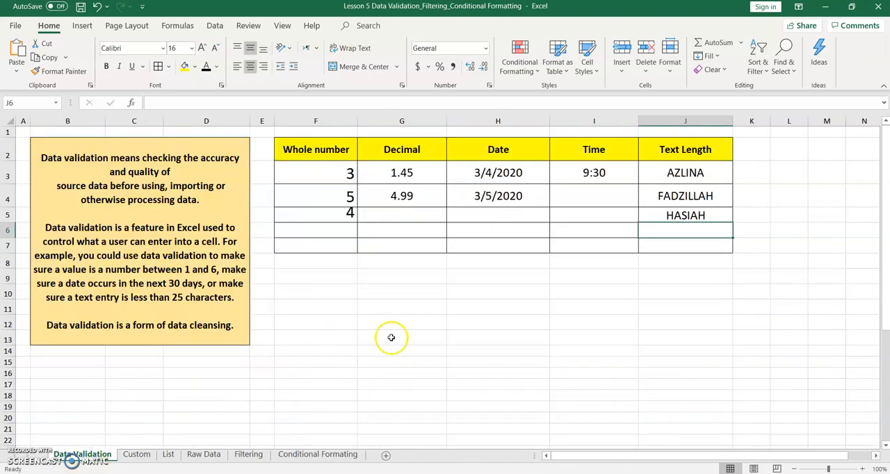
pyautogui.click(214, 25)
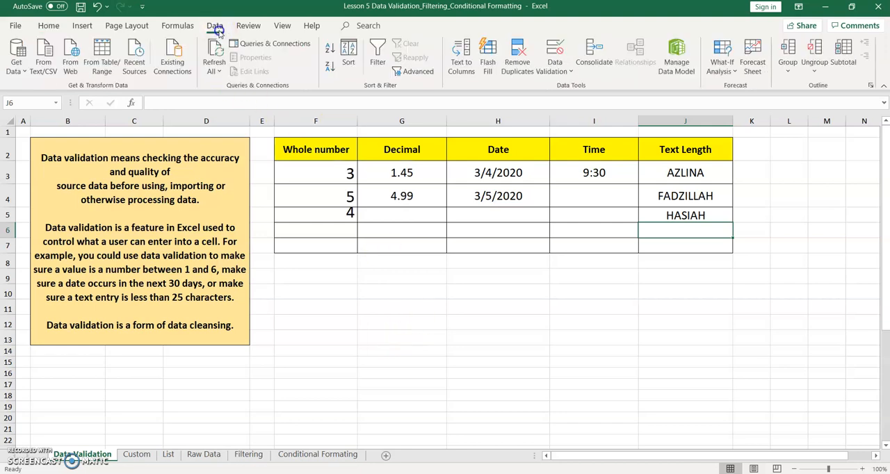
pyautogui.click(562, 72)
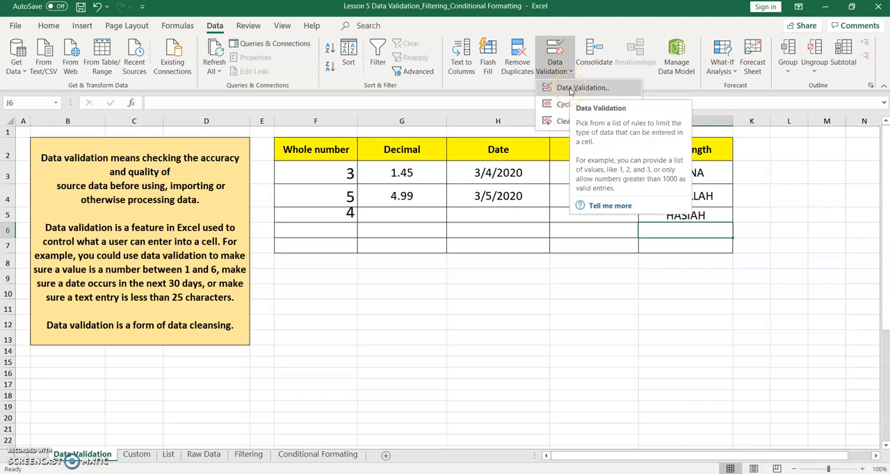
pyautogui.click(571, 89)
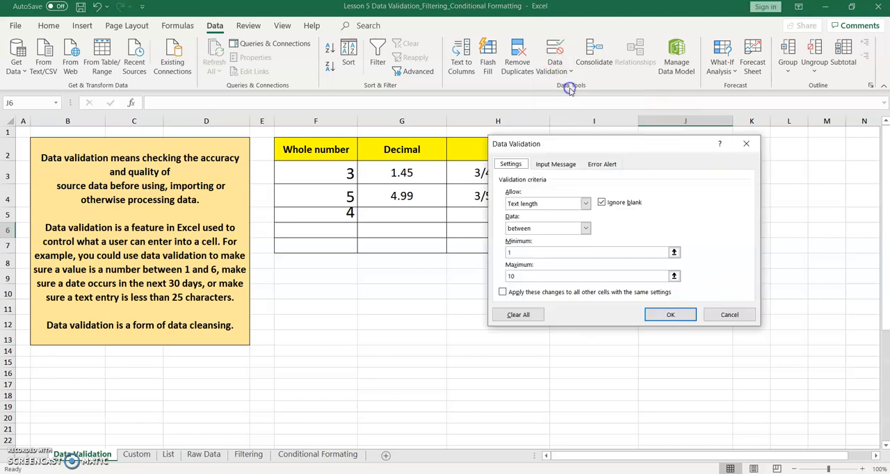
pyautogui.click(585, 204)
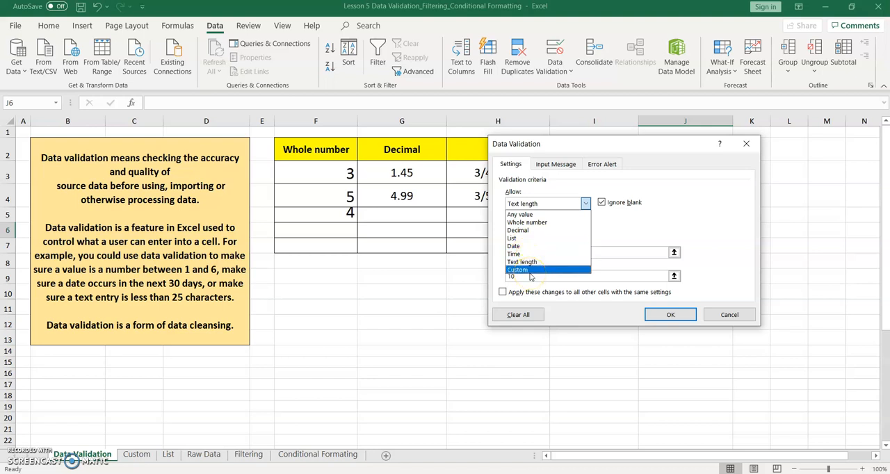
pyautogui.click(731, 316)
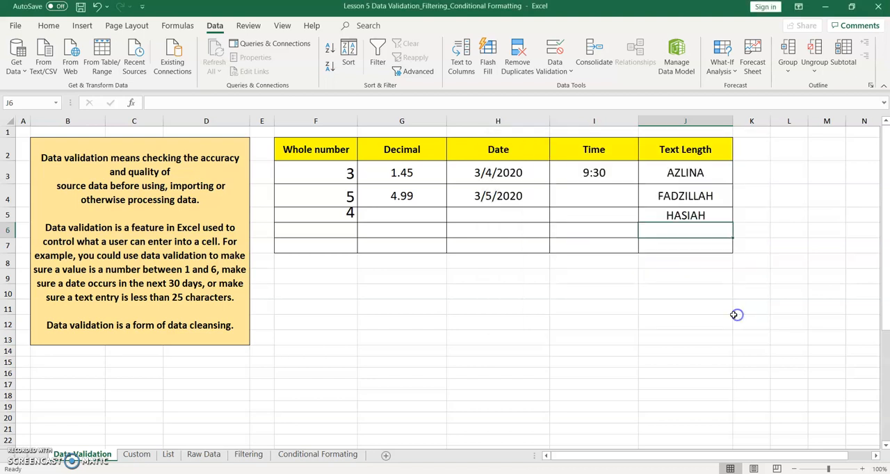
pyautogui.click(137, 455)
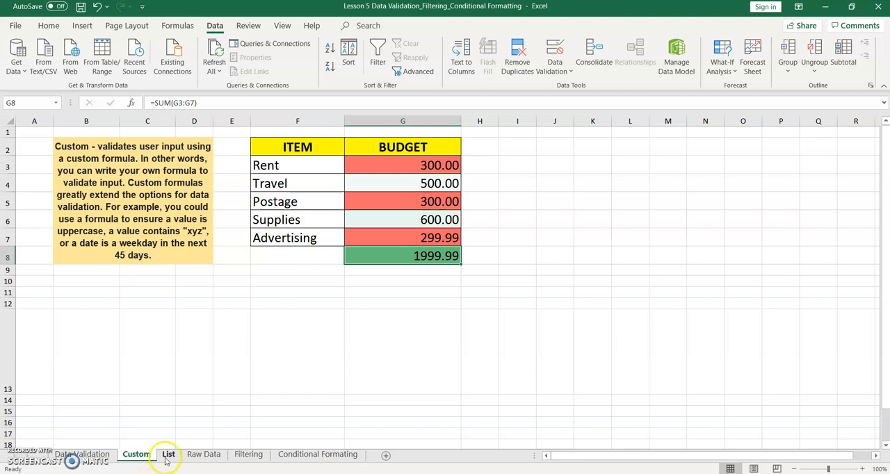
pyautogui.click(167, 455)
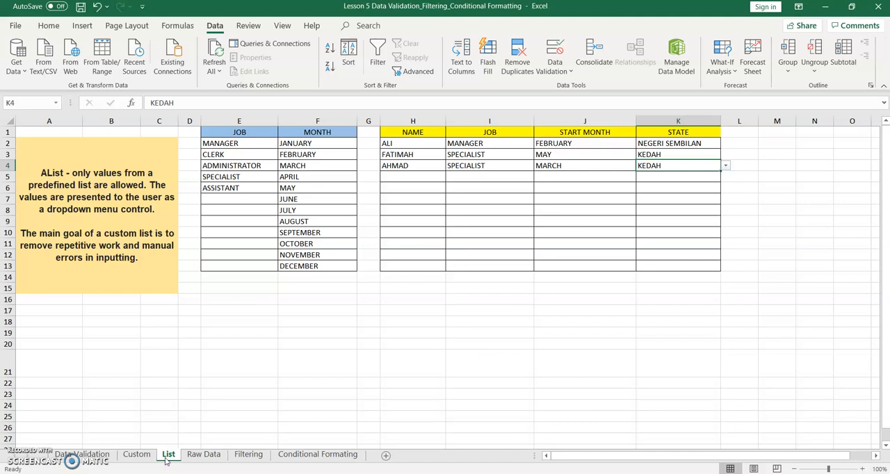
# - Change the header in cell A1 of the Raw Data sheet to STATE
pyautogui.click(200, 455)
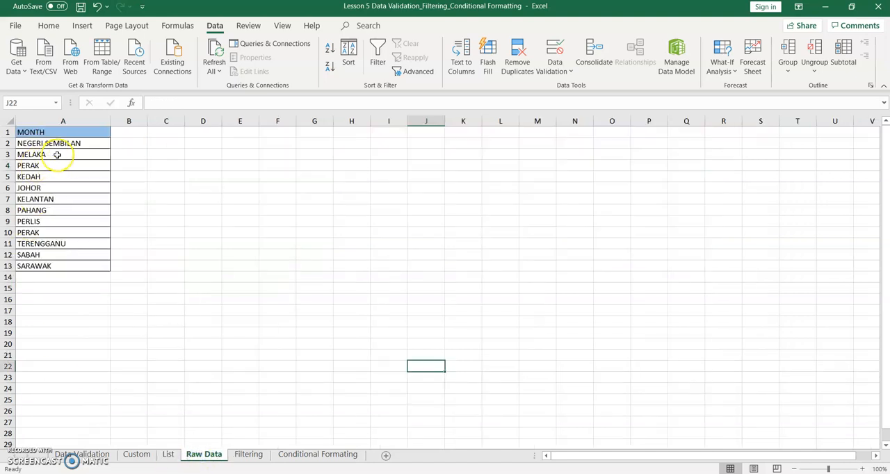
pyautogui.click(64, 132)
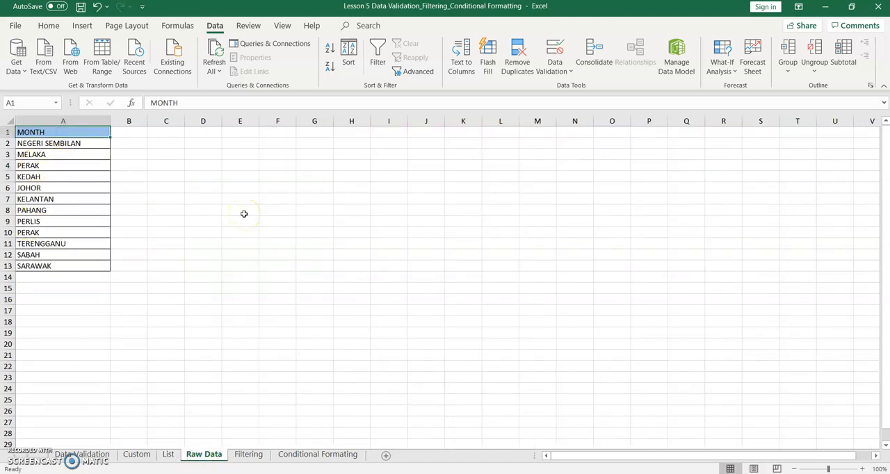
pyautogui.write('STATE')
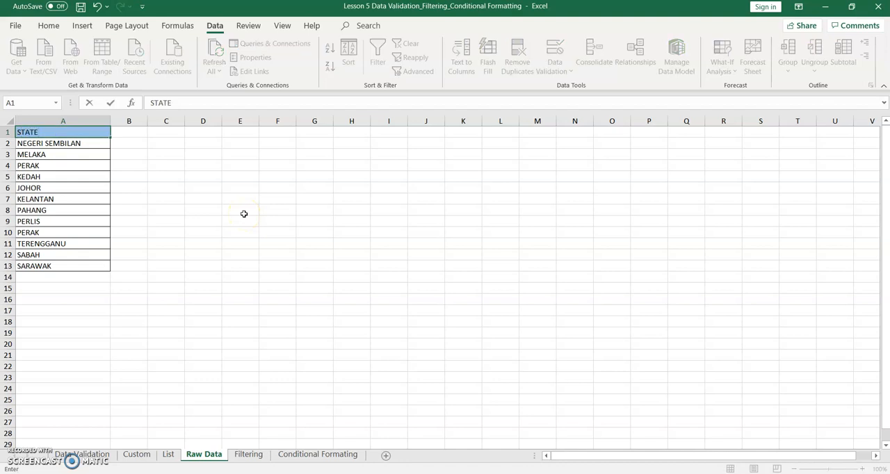
pyautogui.click(244, 213)
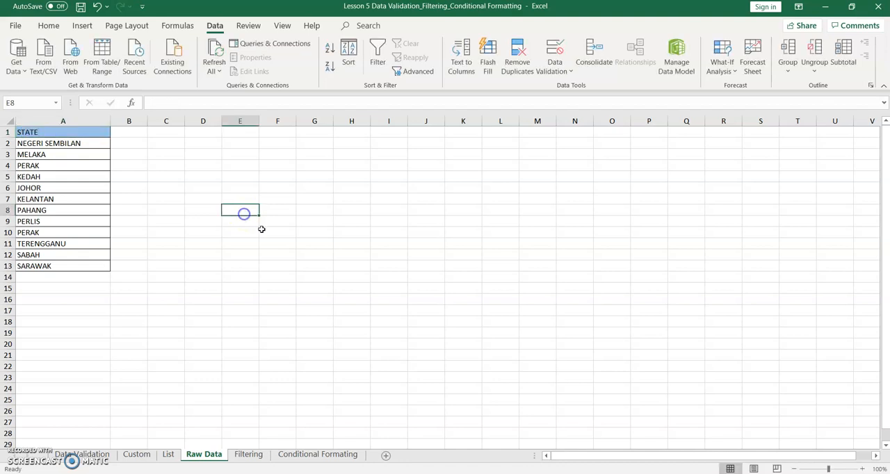
# - View the Filtering sheet and return to the Conditional Formating sheet
pyautogui.click(252, 457)
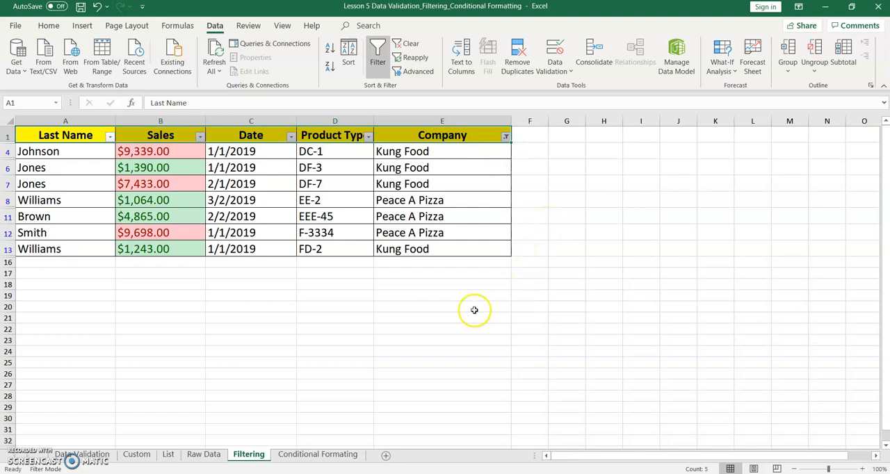
pyautogui.click(328, 454)
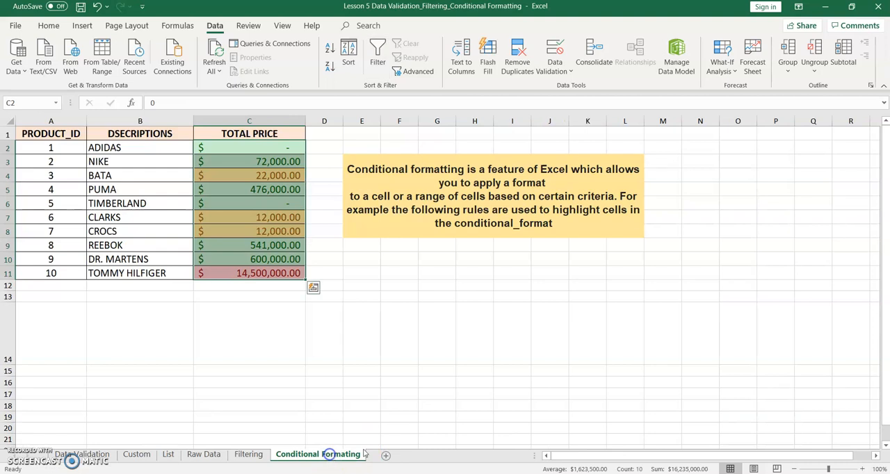